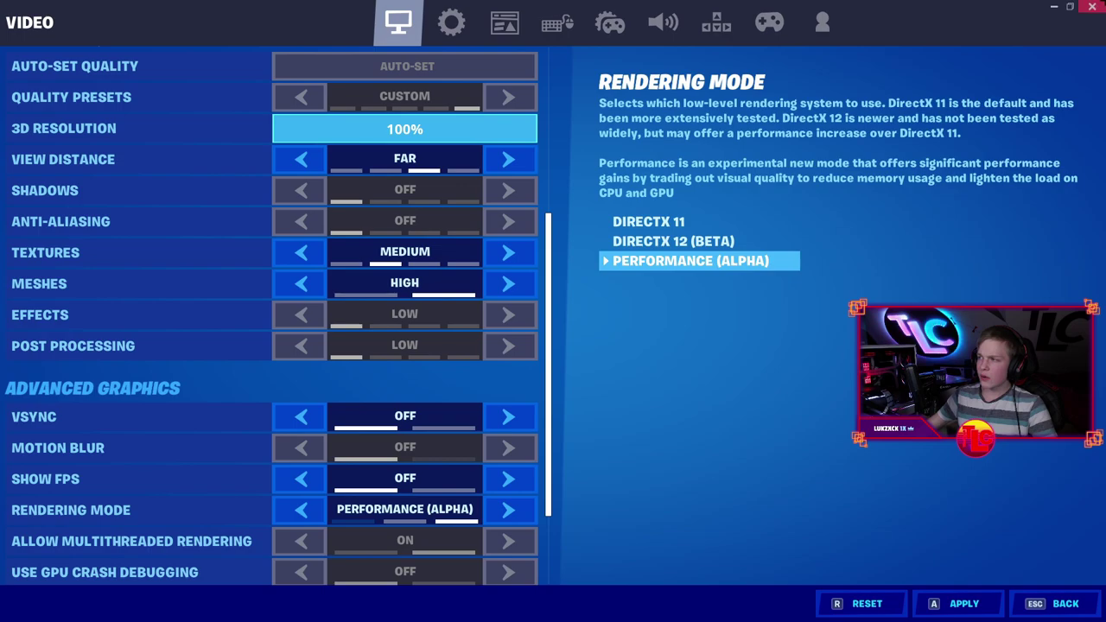
Step: Quit Fortnite, confirming the exit, and minimize the Discord window behind it to reach the desktop
{"action": "left_click", "coordinate": [1092, 6]}
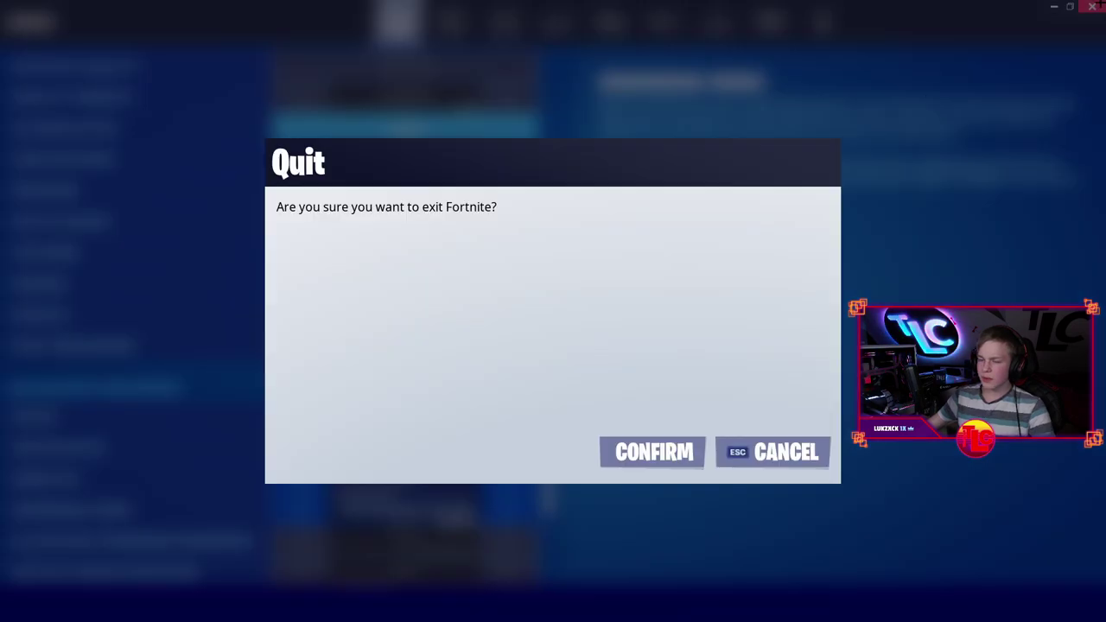
{"action": "left_click", "coordinate": [626, 462]}
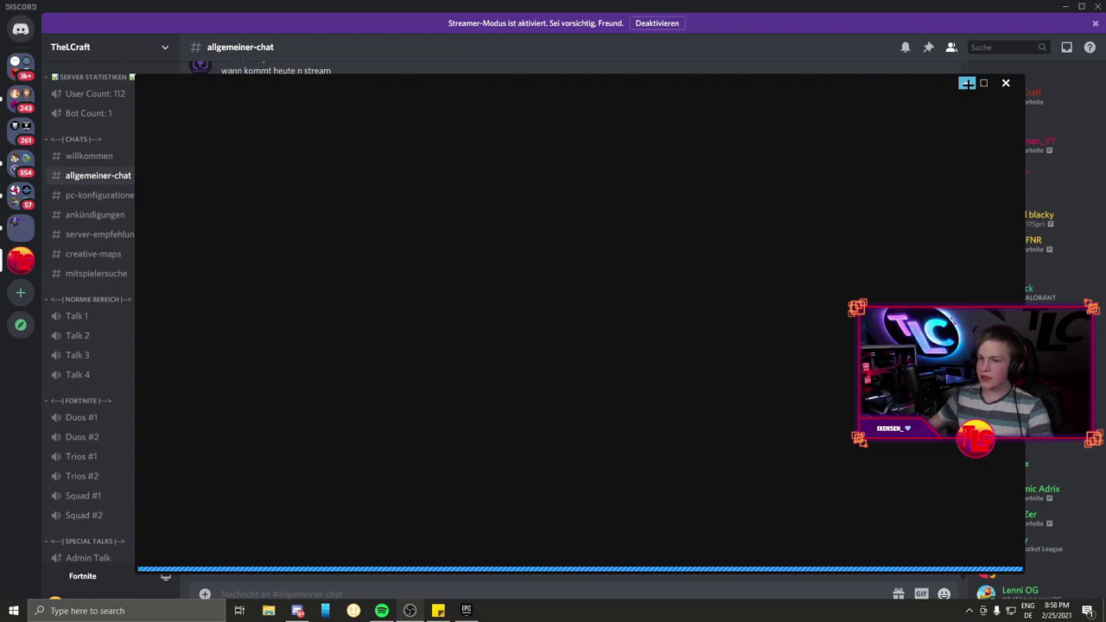
{"action": "left_click", "coordinate": [967, 82]}
{"action": "left_click", "coordinate": [1064, 6]}
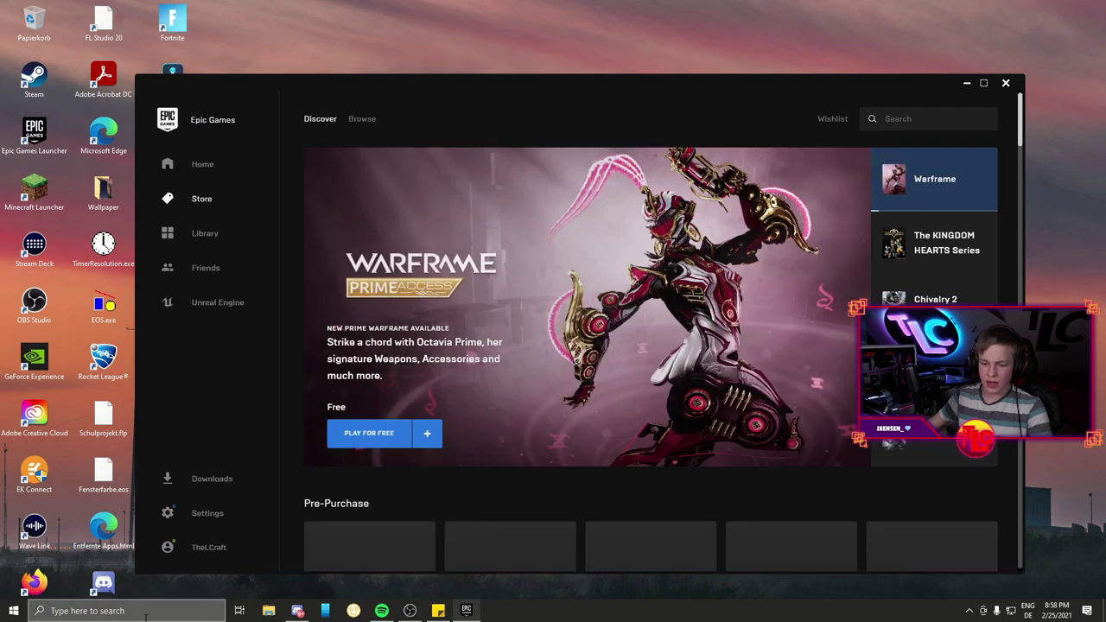
Step: Find and open the Windows temporary files folder using %temp%
{"action": "left_click", "coordinate": [147, 611]}
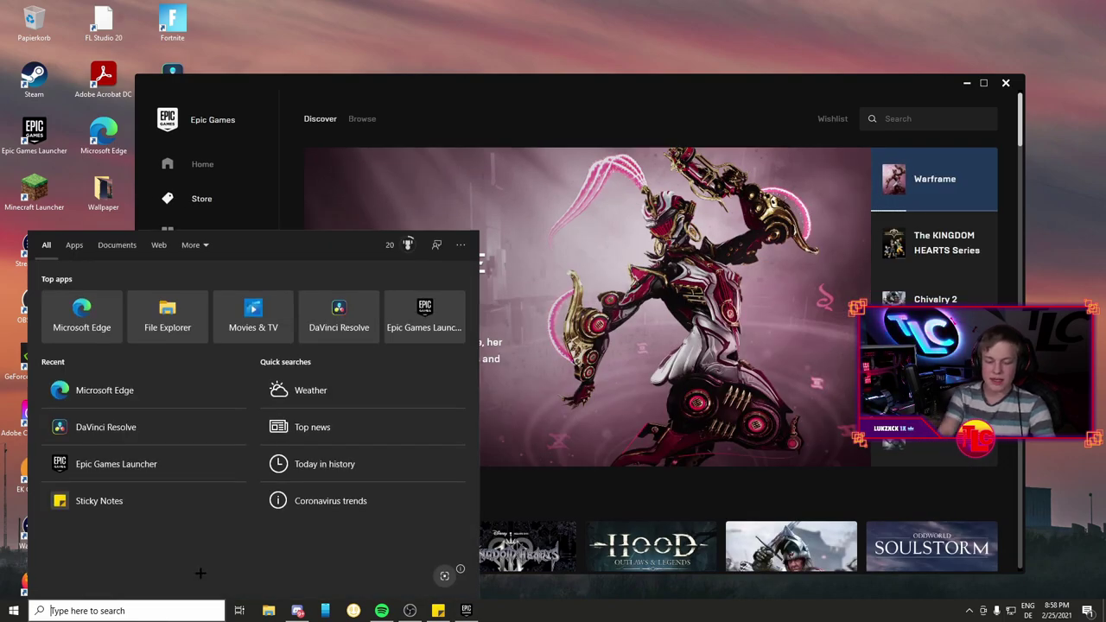
{"action": "type", "text": "%"}
{"action": "key", "text": "BackSpace"}
{"action": "type", "text": "%tem"}
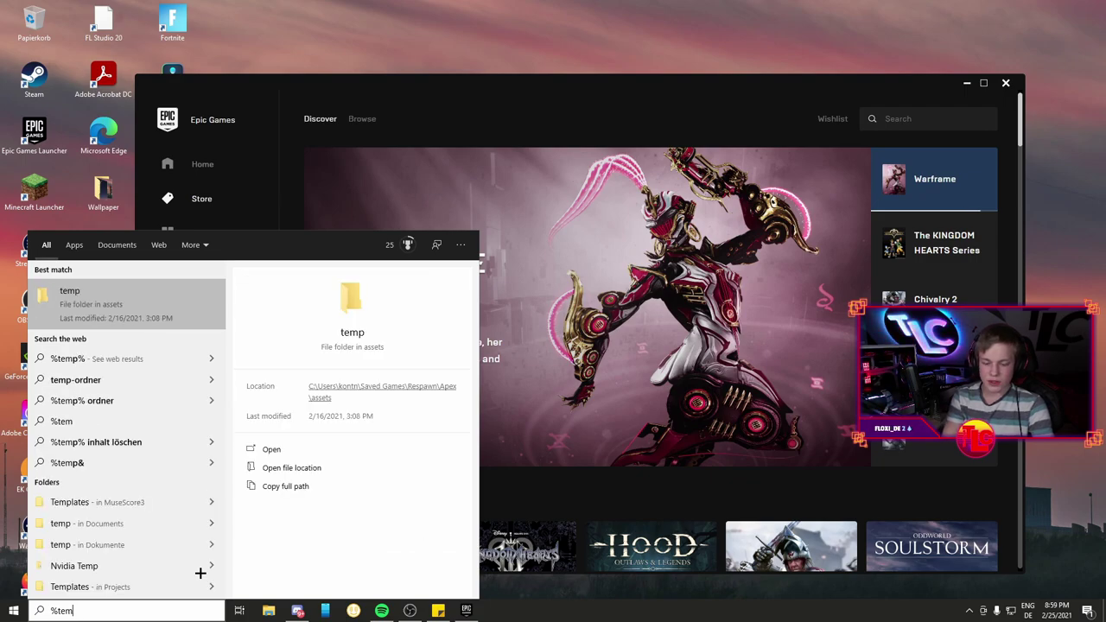
{"action": "type", "text": "p%"}
{"action": "key", "text": "Return"}
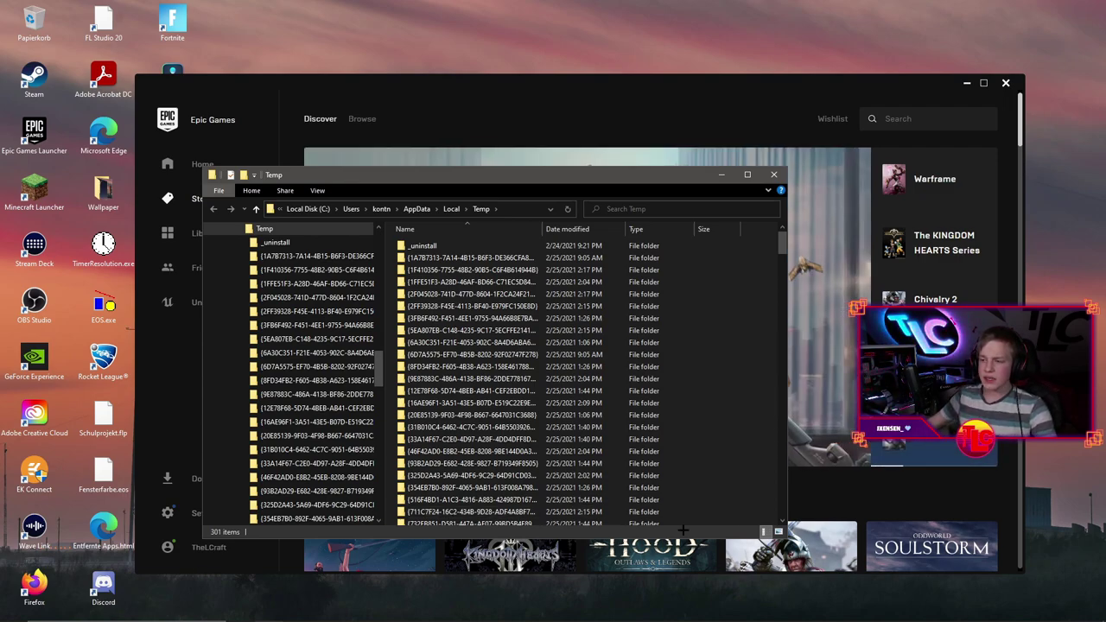
Step: Try to delete all items in the Temp folder, dismissing the request for administrator permission
{"action": "key", "text": "ctrl+a"}
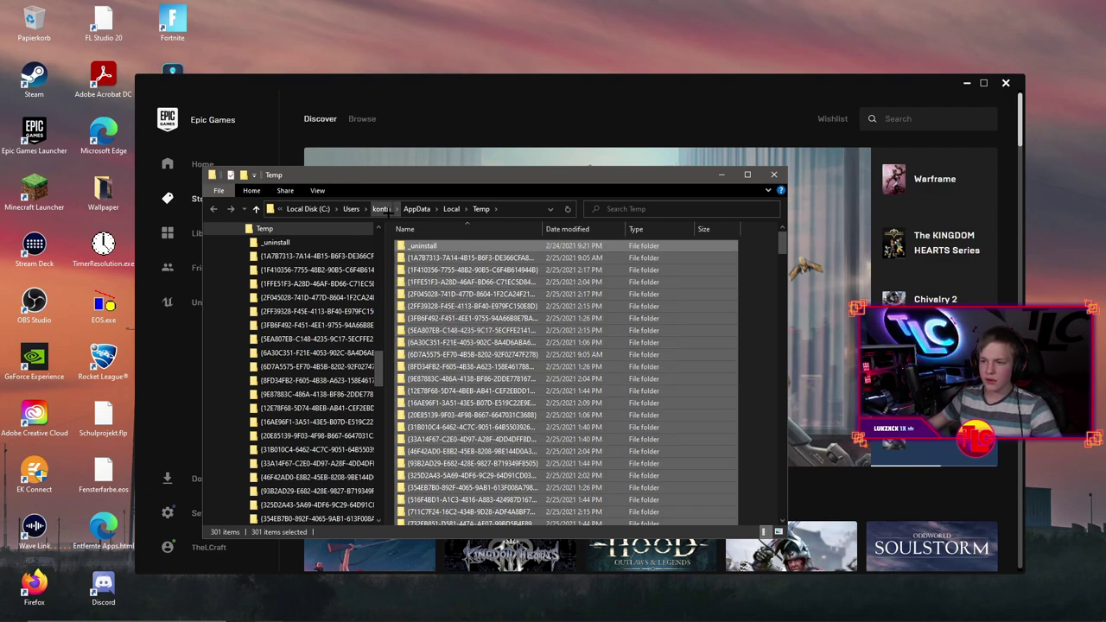
{"action": "key", "text": "Delete"}
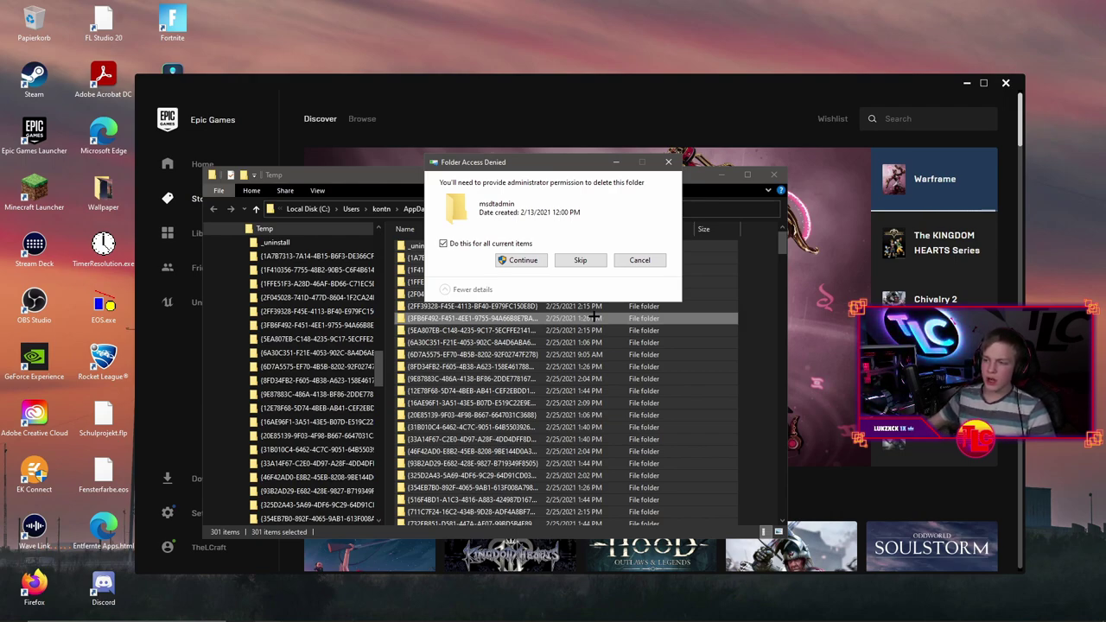
{"action": "left_click", "coordinate": [668, 162]}
Step: Check the contents of the Papierkorb, and close both it and the Temp folder
{"action": "double_click", "coordinate": [50, 22]}
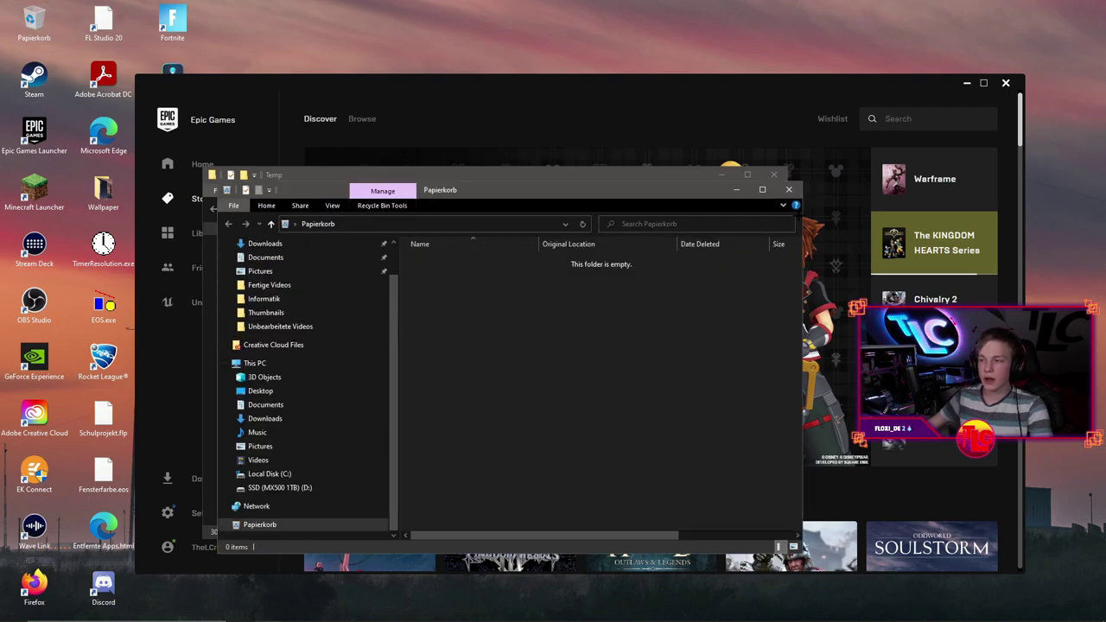
{"action": "left_click", "coordinate": [788, 189]}
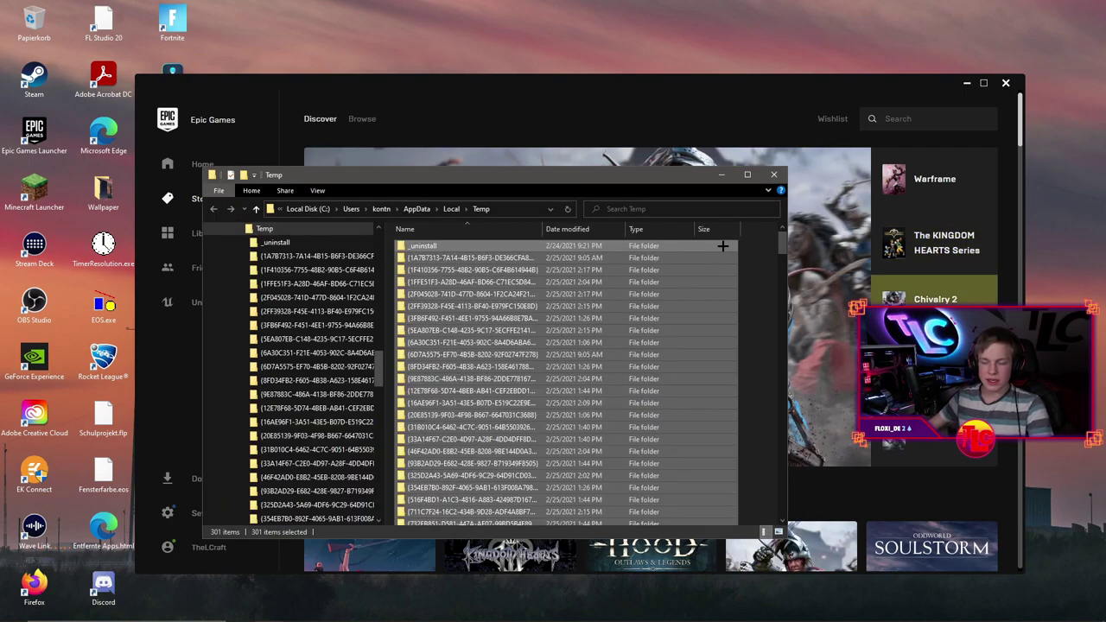
{"action": "left_click", "coordinate": [773, 175]}
Step: Open File Explorer at This PC to examine the free space on the drives
{"action": "mouse_move", "coordinate": [413, 615]}
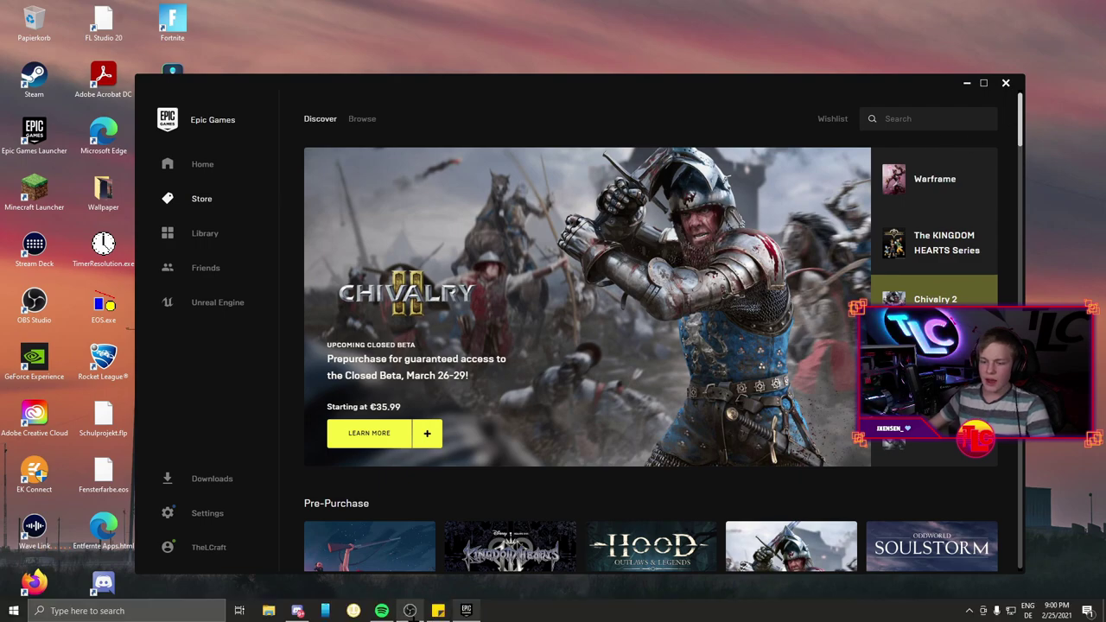
{"action": "left_click", "coordinate": [269, 611]}
{"action": "scroll", "coordinate": [274, 409], "scroll_direction": "down", "scroll_amount": 1}
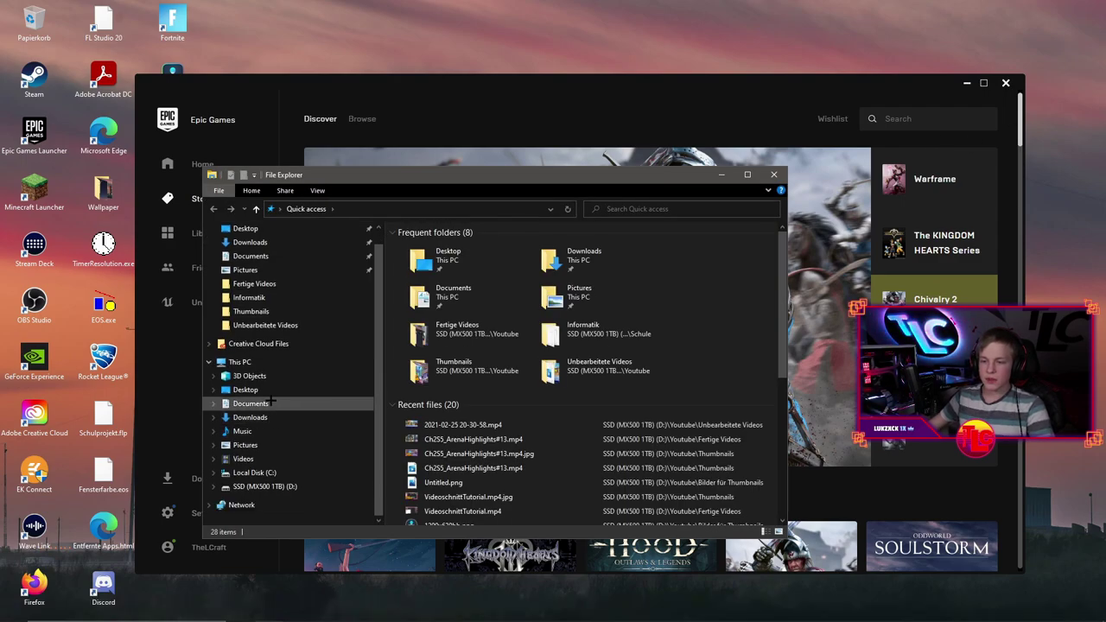
{"action": "left_click", "coordinate": [240, 362]}
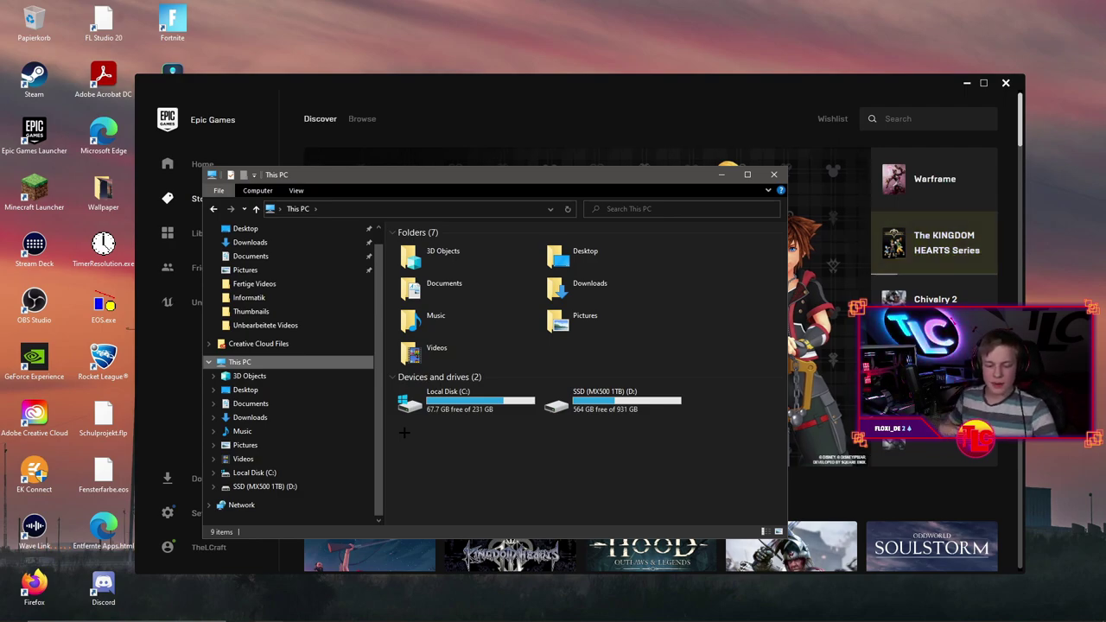
Step: Open the Windows Settings app and go to the Recovery page under Update & Security
{"action": "key", "text": "super"}
{"action": "type", "text": "sett"}
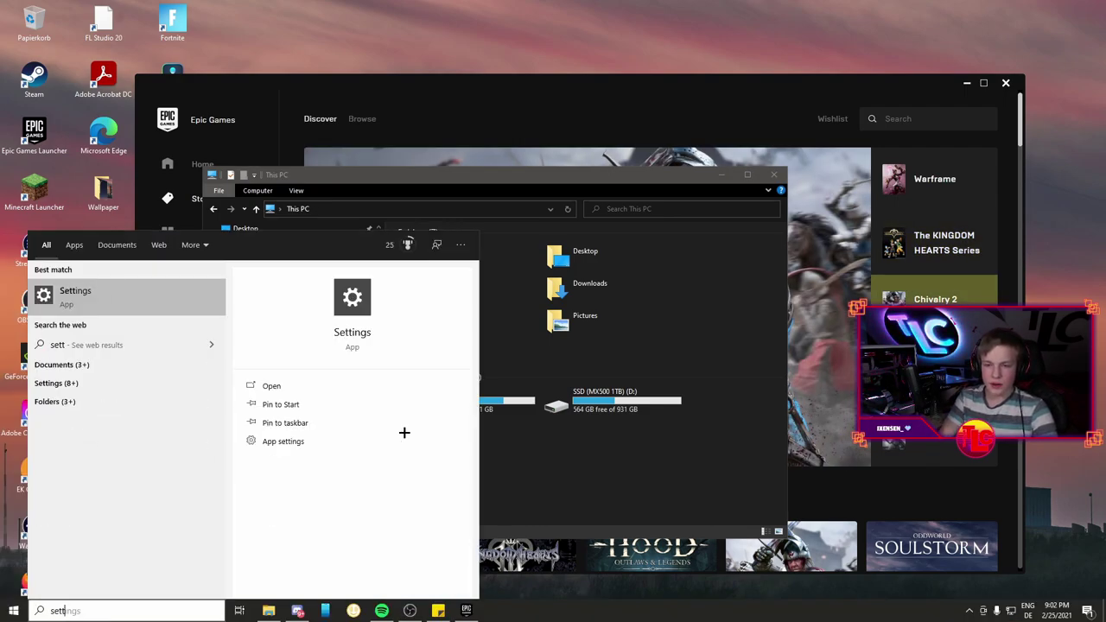
{"action": "key", "text": "Return"}
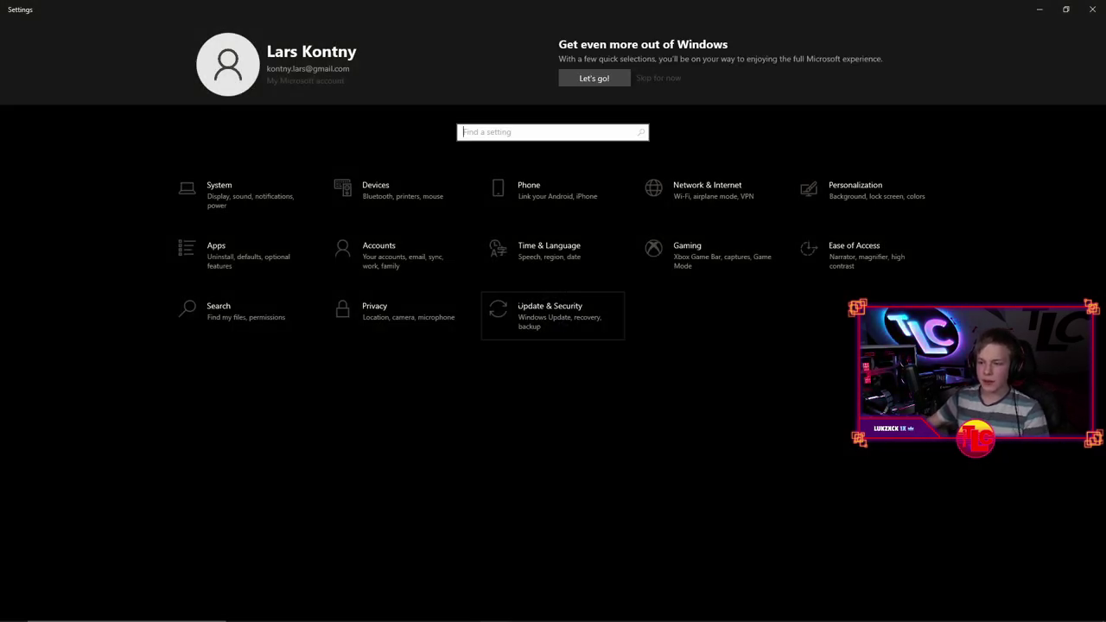
{"action": "left_click", "coordinate": [553, 315]}
{"action": "left_click", "coordinate": [56, 269]}
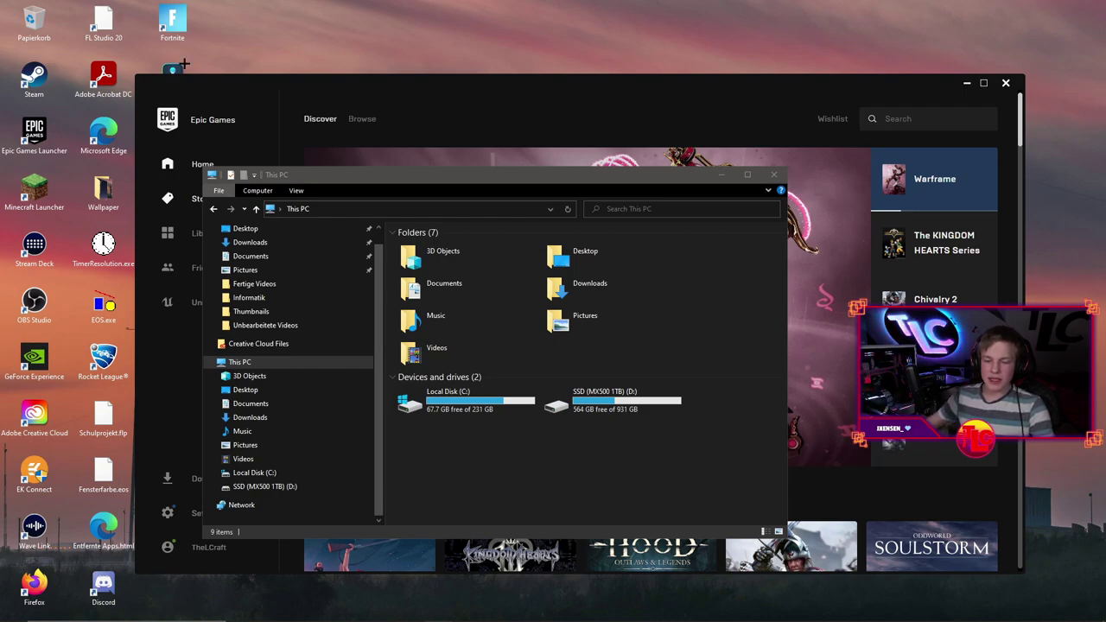
Step: Open Task Manager, review which programs are enabled at startup, and return to the list of running processes
{"action": "mouse_move", "coordinate": [54, 615]}
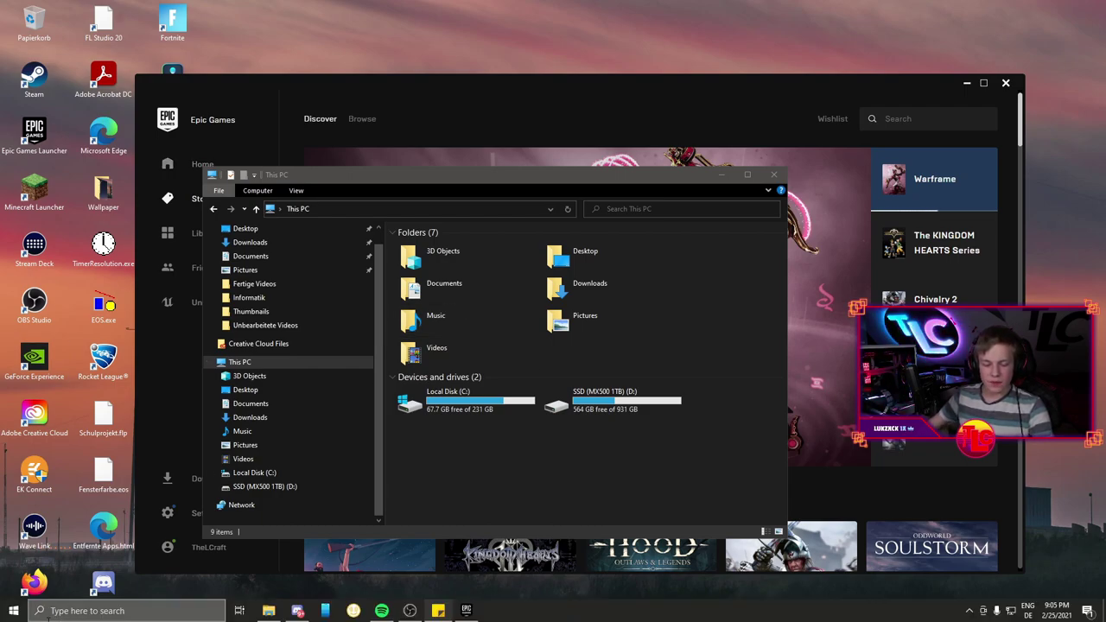
{"action": "right_click", "coordinate": [13, 613]}
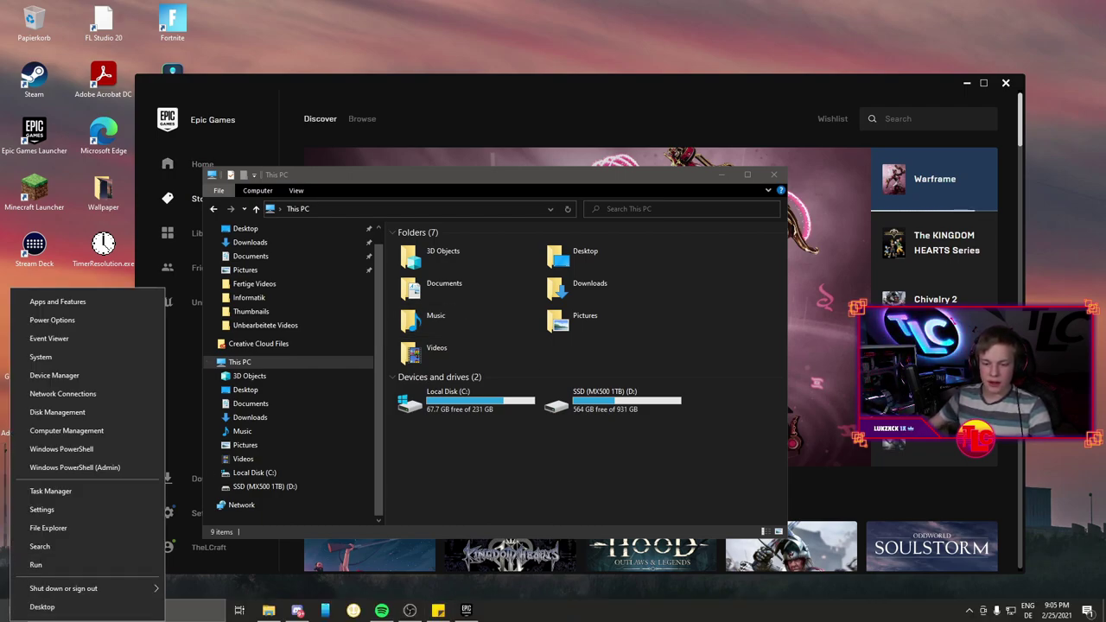
{"action": "left_click", "coordinate": [48, 490]}
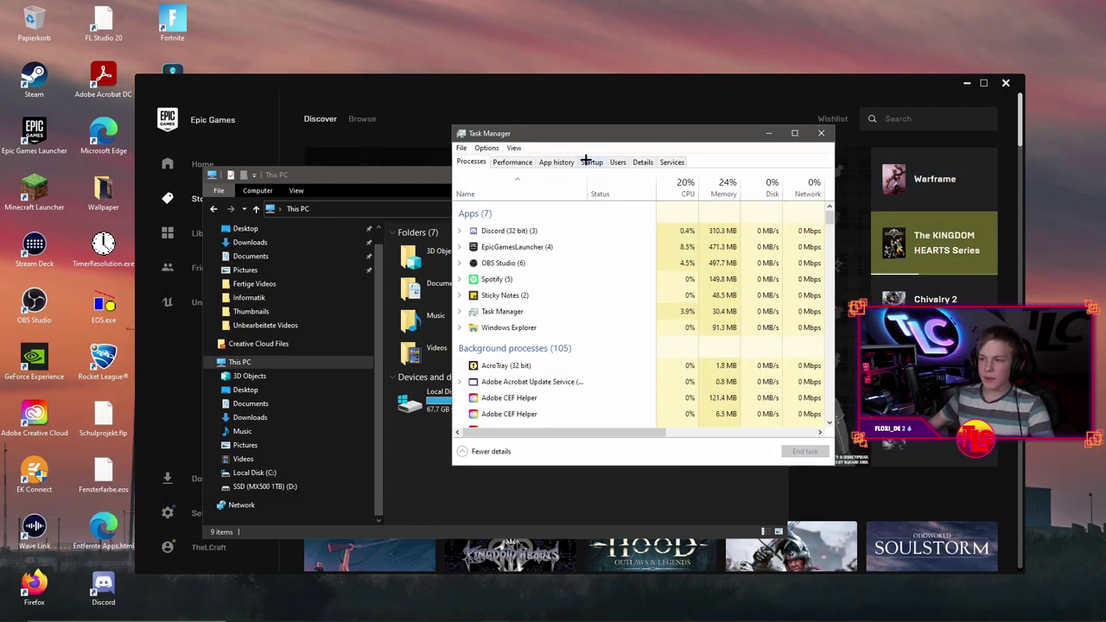
{"action": "left_click", "coordinate": [587, 161]}
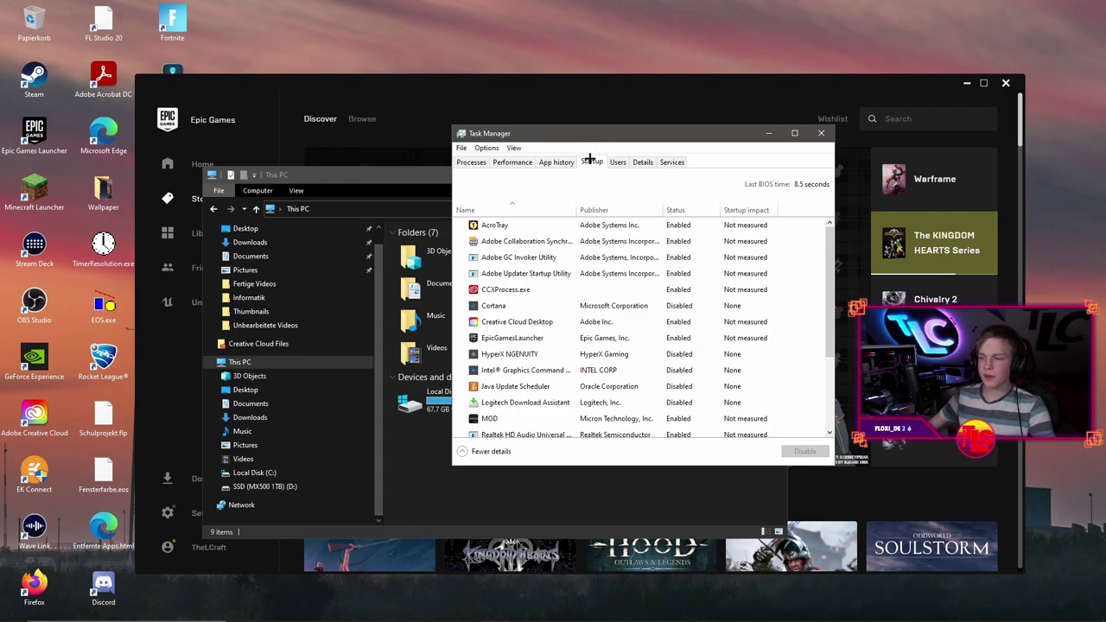
{"action": "scroll", "coordinate": [675, 224], "scroll_direction": "down", "scroll_amount": 1}
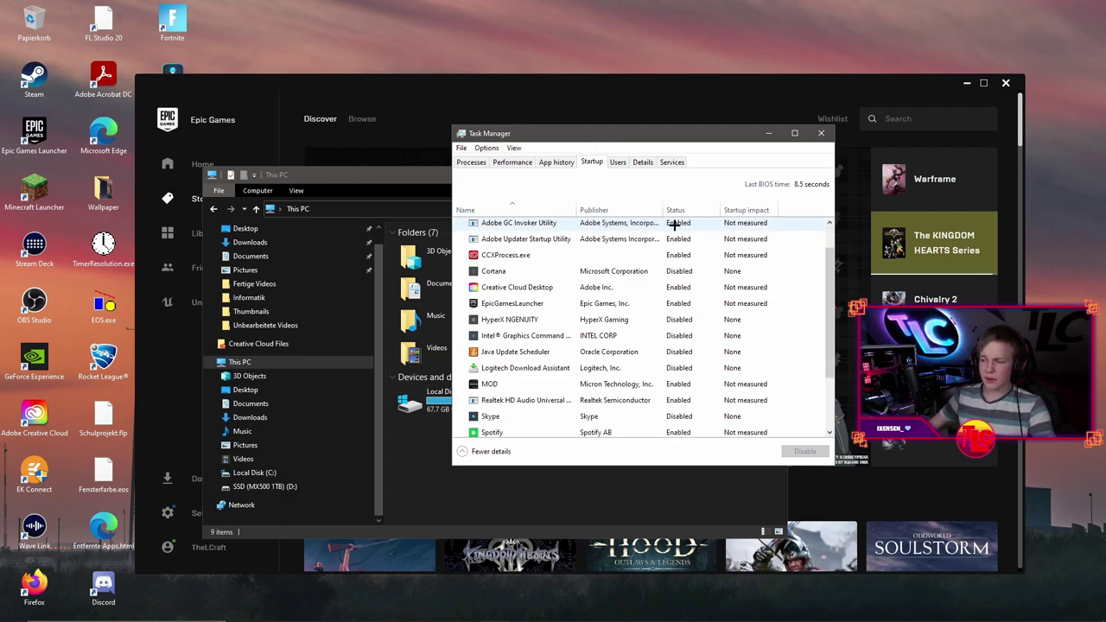
{"action": "scroll", "coordinate": [675, 224], "scroll_direction": "down", "scroll_amount": 6}
{"action": "scroll", "coordinate": [673, 226], "scroll_direction": "up", "scroll_amount": 7}
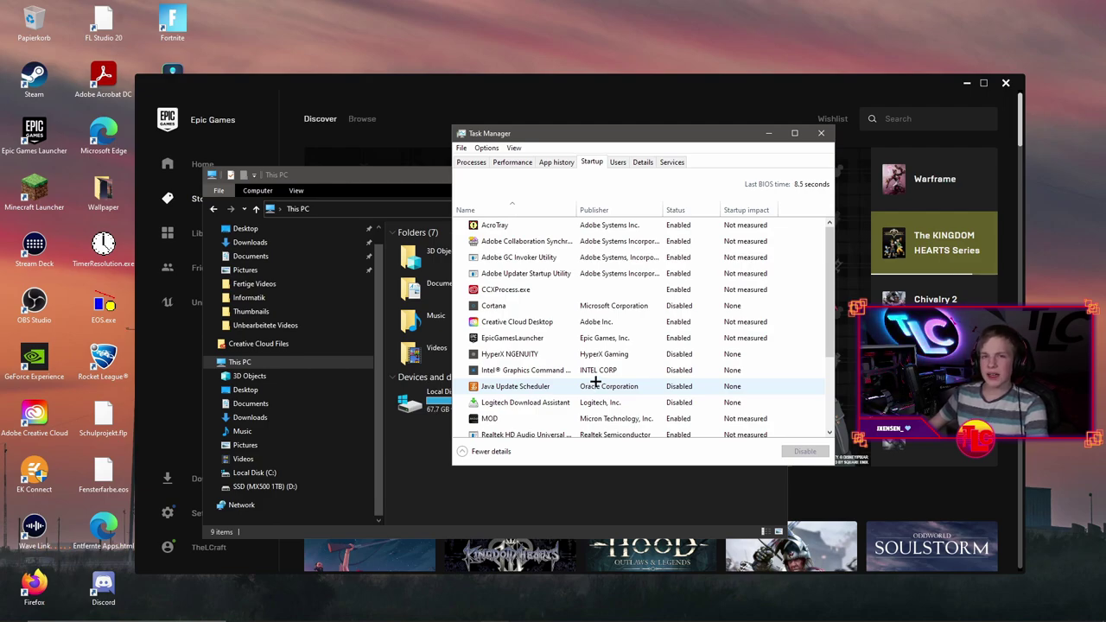
{"action": "scroll", "coordinate": [587, 359], "scroll_direction": "down", "scroll_amount": 2}
{"action": "scroll", "coordinate": [585, 361], "scroll_direction": "down", "scroll_amount": 1}
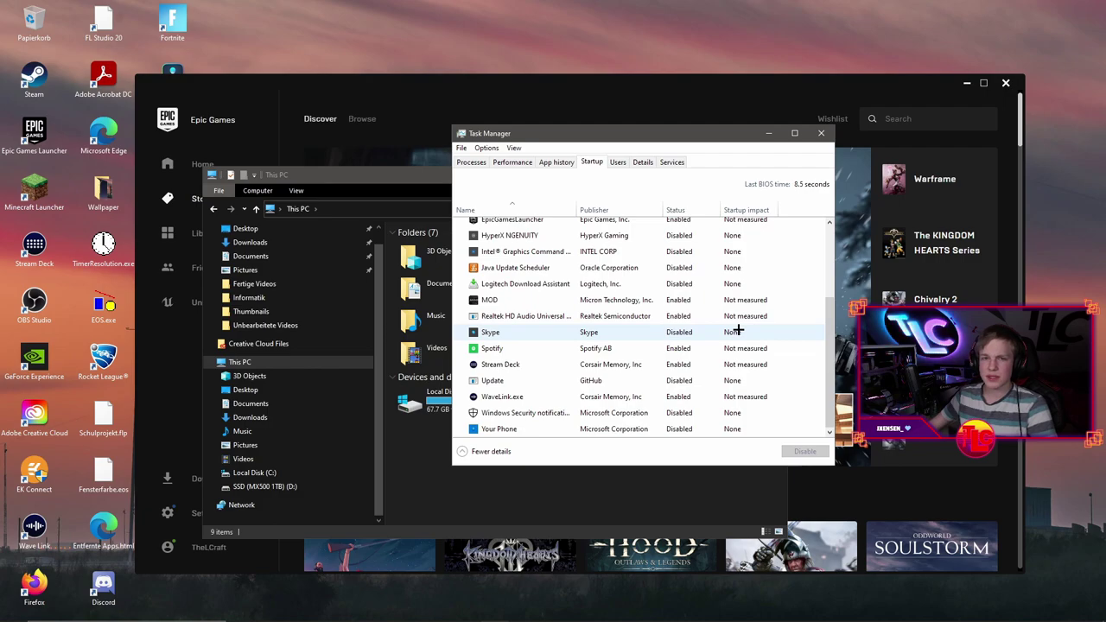
{"action": "left_click", "coordinate": [471, 161]}
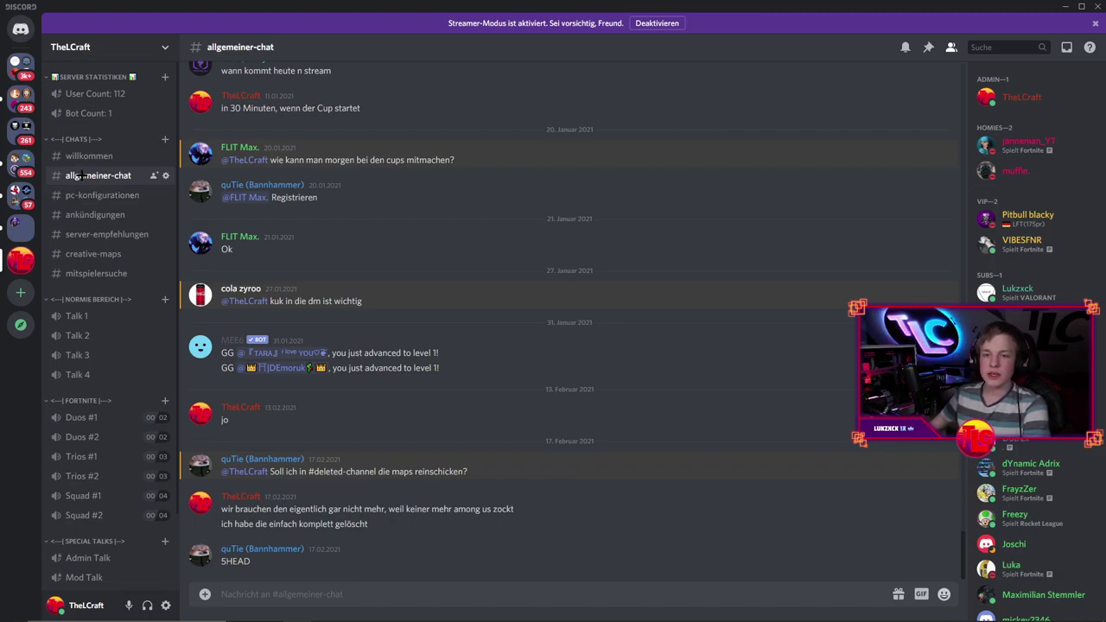
Step: In Discord, view the mute duration options for the current server without choosing one, and minimize Discord
{"action": "right_click", "coordinate": [26, 260]}
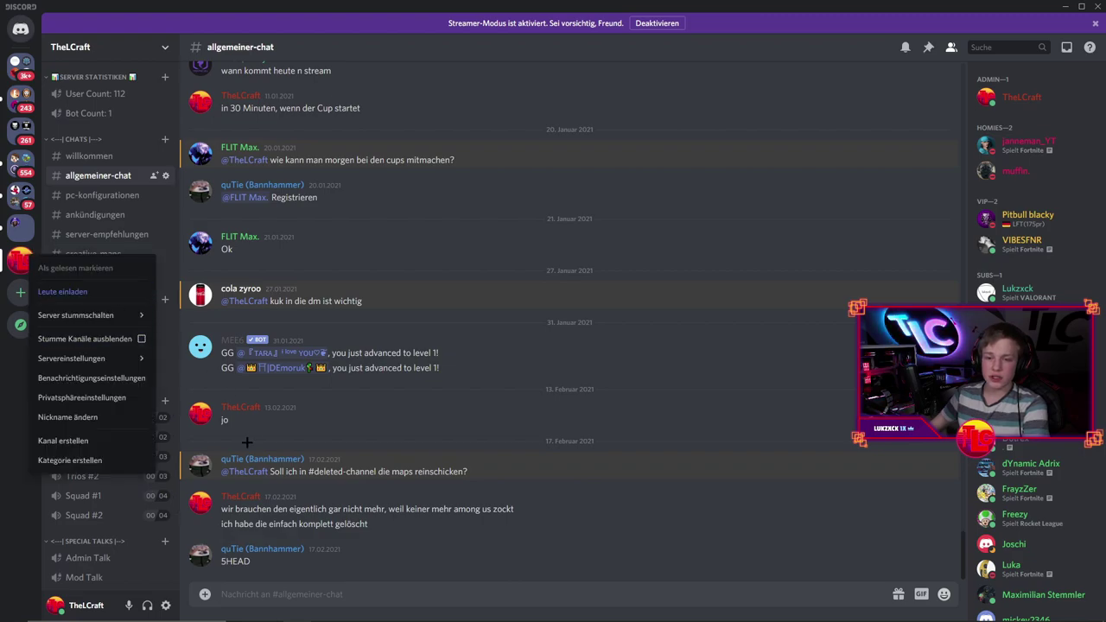
{"action": "mouse_move", "coordinate": [78, 312]}
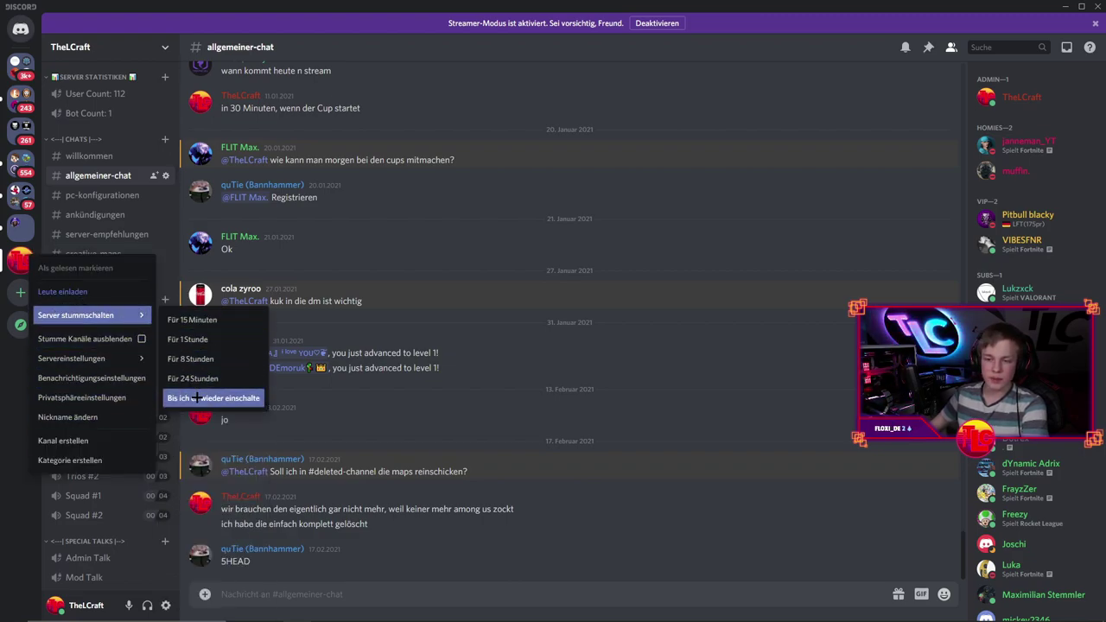
{"action": "left_click", "coordinate": [474, 259]}
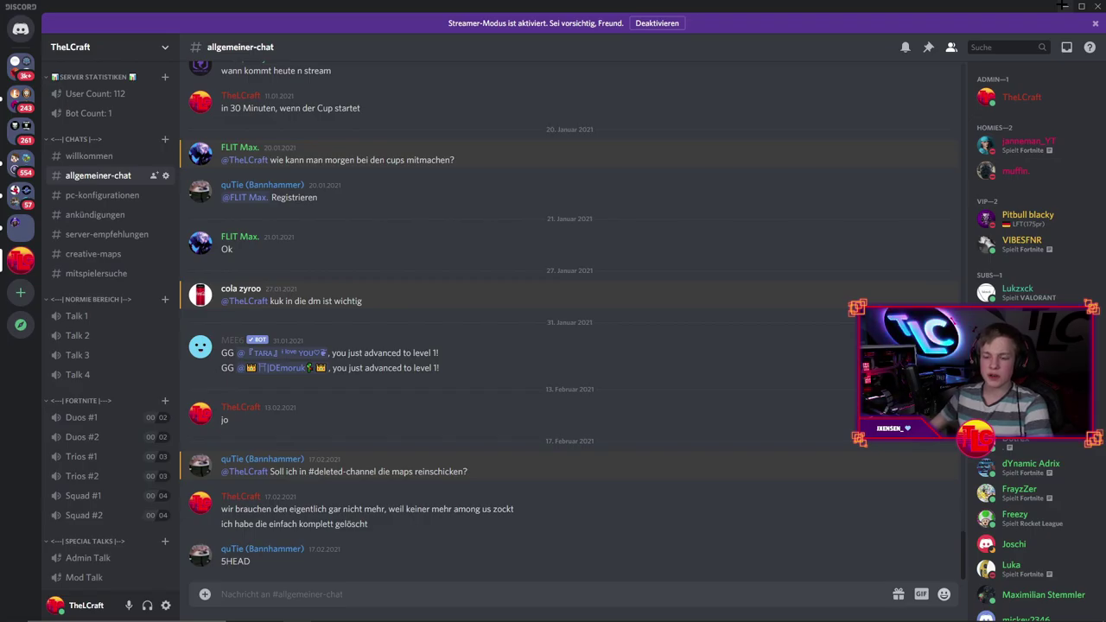
{"action": "left_click", "coordinate": [1063, 6]}
Step: In the Windows Update settings, resume the paused updates and pause updates for 7 days
{"action": "key", "text": "super"}
{"action": "type", "text": "settings"}
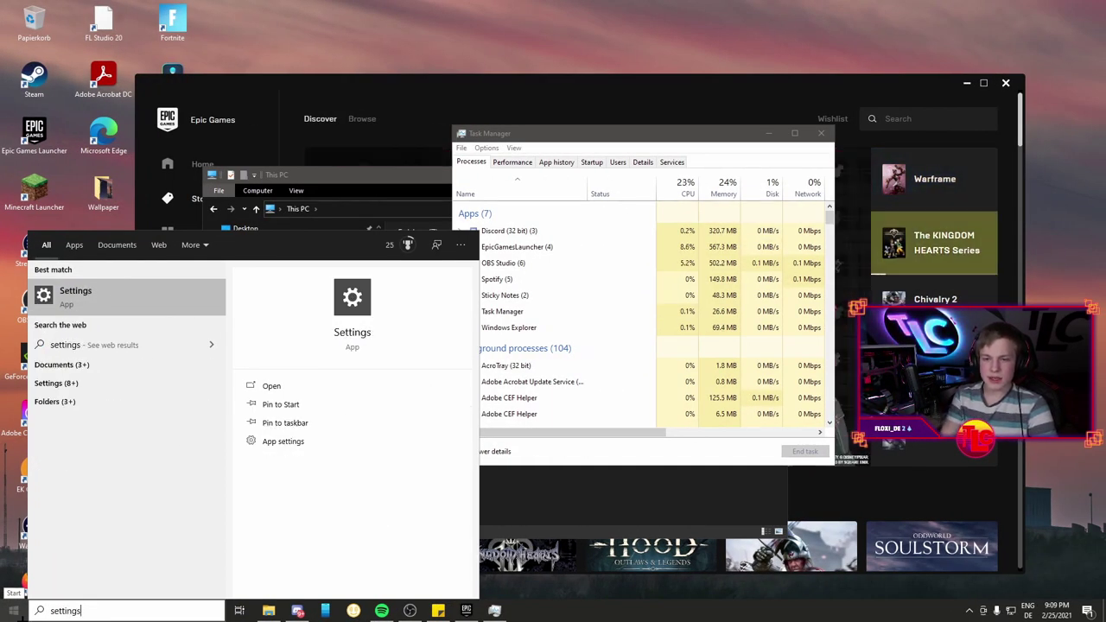
{"action": "key", "text": "Return"}
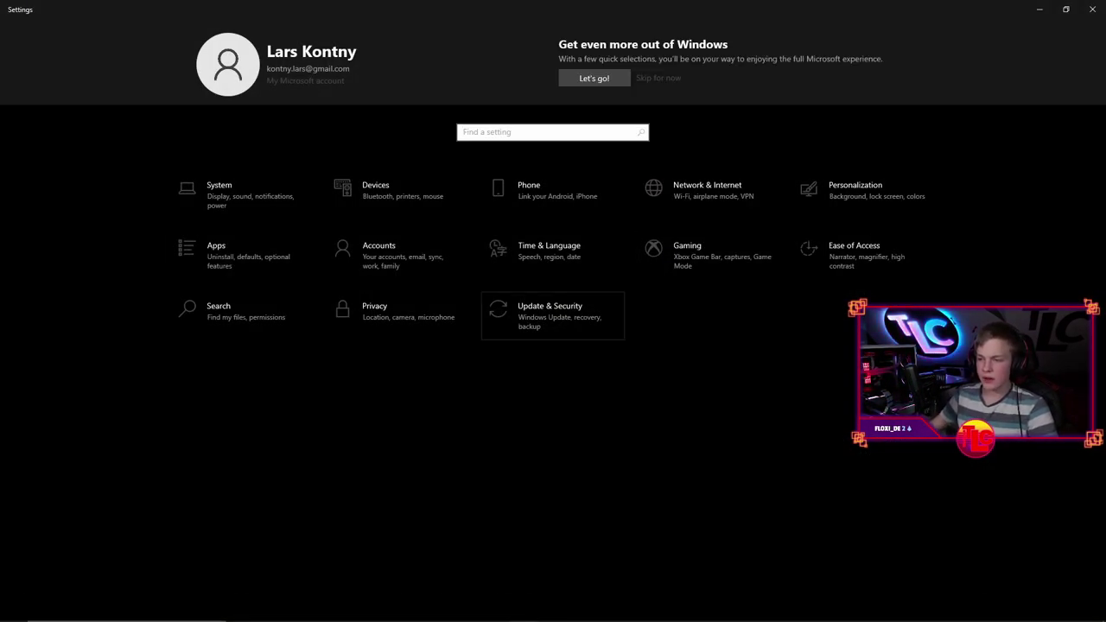
{"action": "key", "text": "Return"}
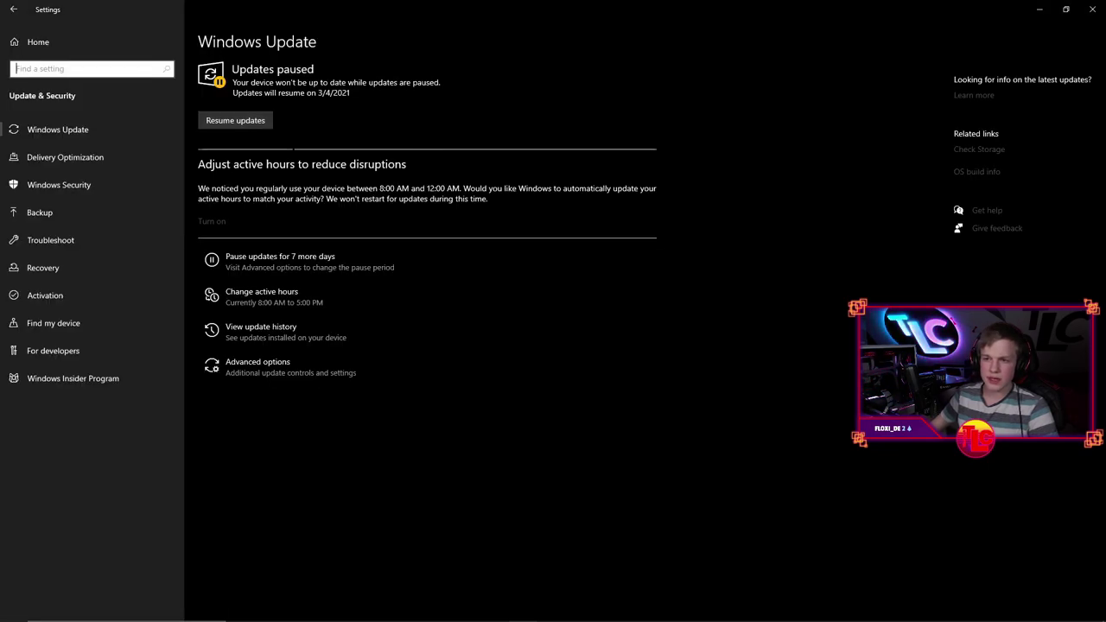
{"action": "key", "text": "Tab"}
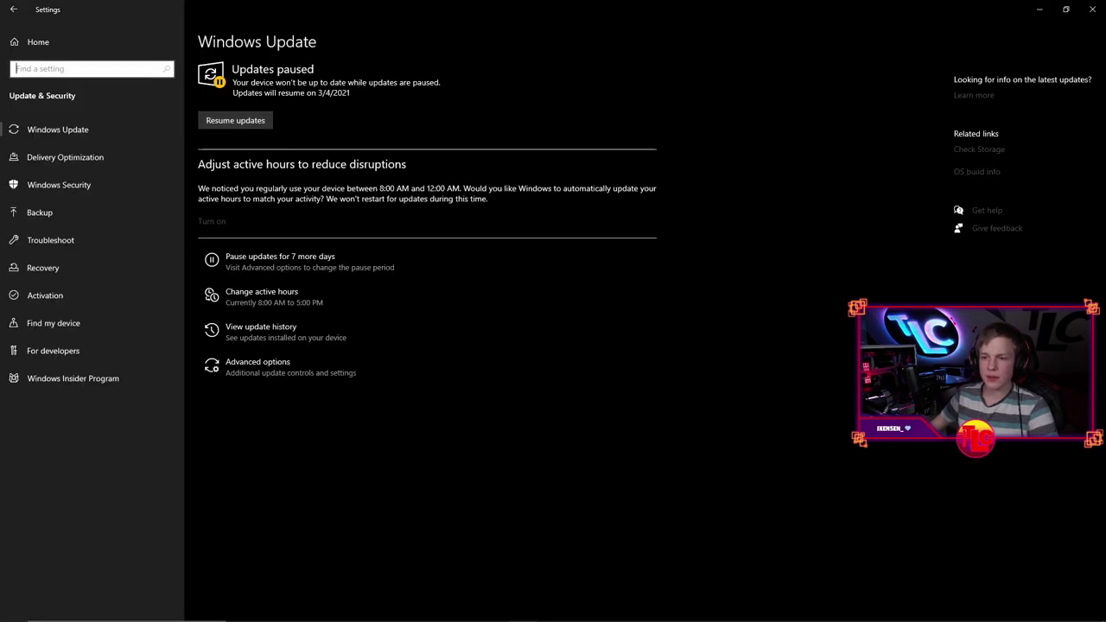
{"action": "key", "text": "Tab"}
{"action": "key", "text": "Return"}
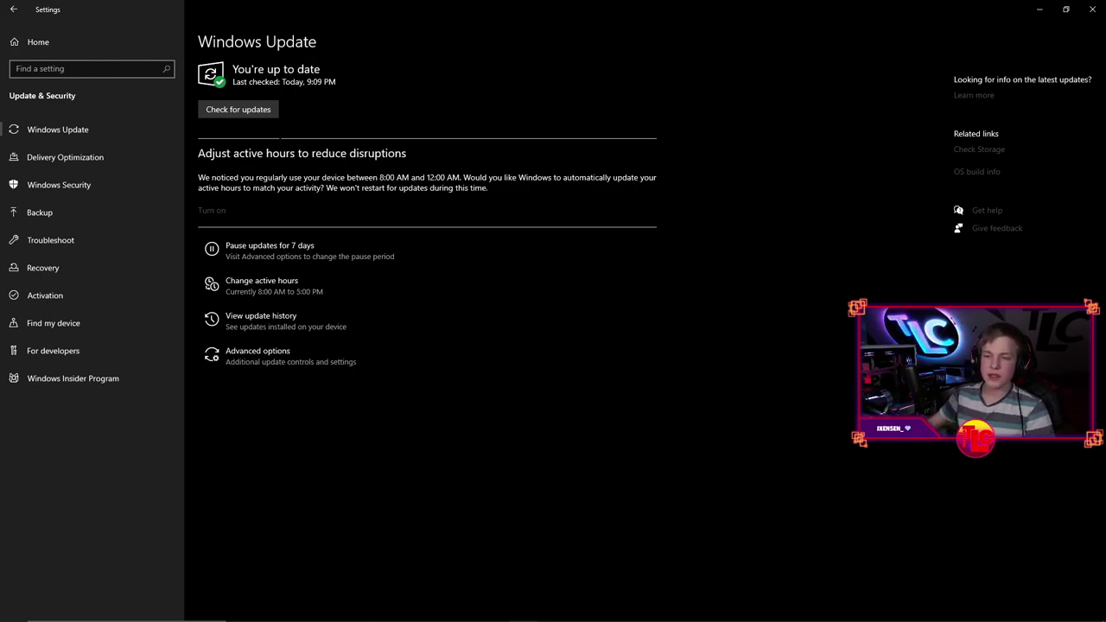
{"action": "left_click", "coordinate": [303, 245]}
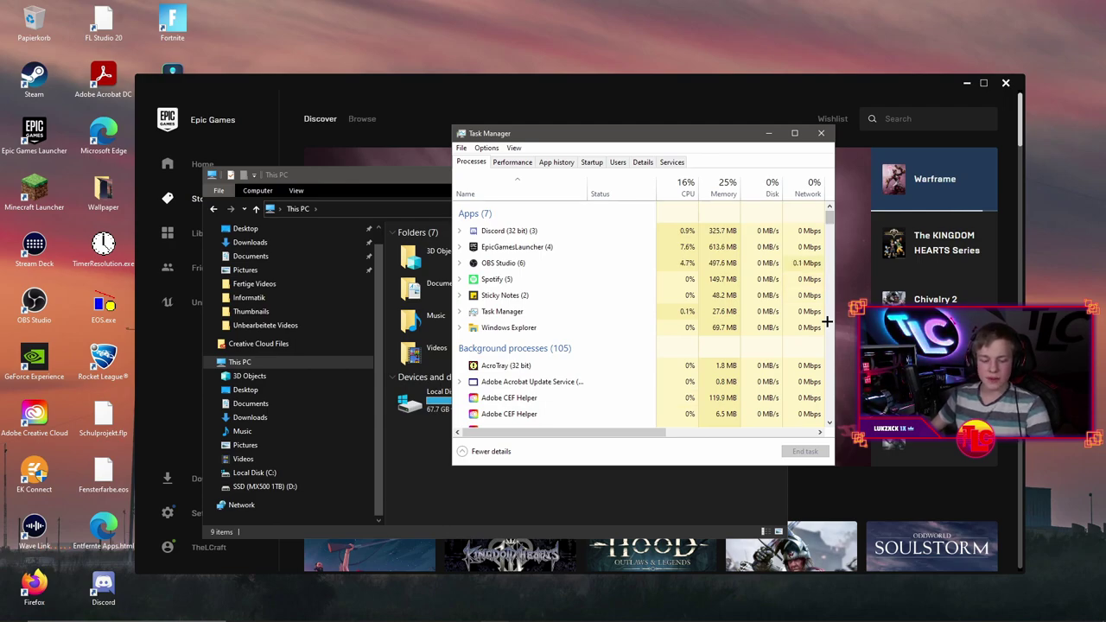
Step: Look over the open windows, and minimize Discord and Task Manager
{"action": "key", "text": "alt+Tab"}
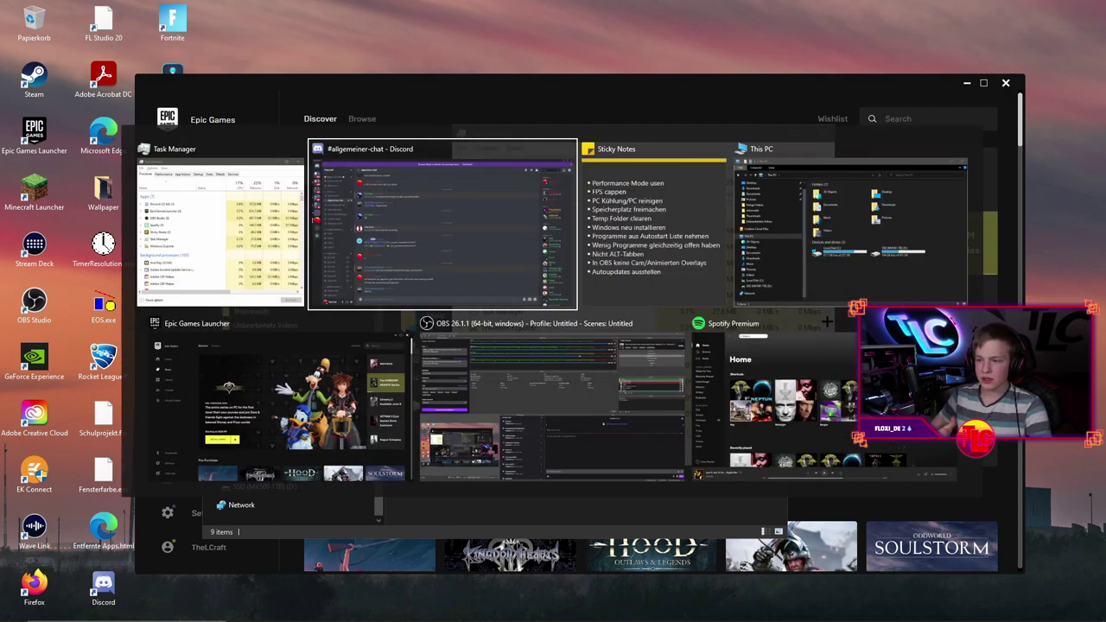
{"action": "key", "text": "Escape"}
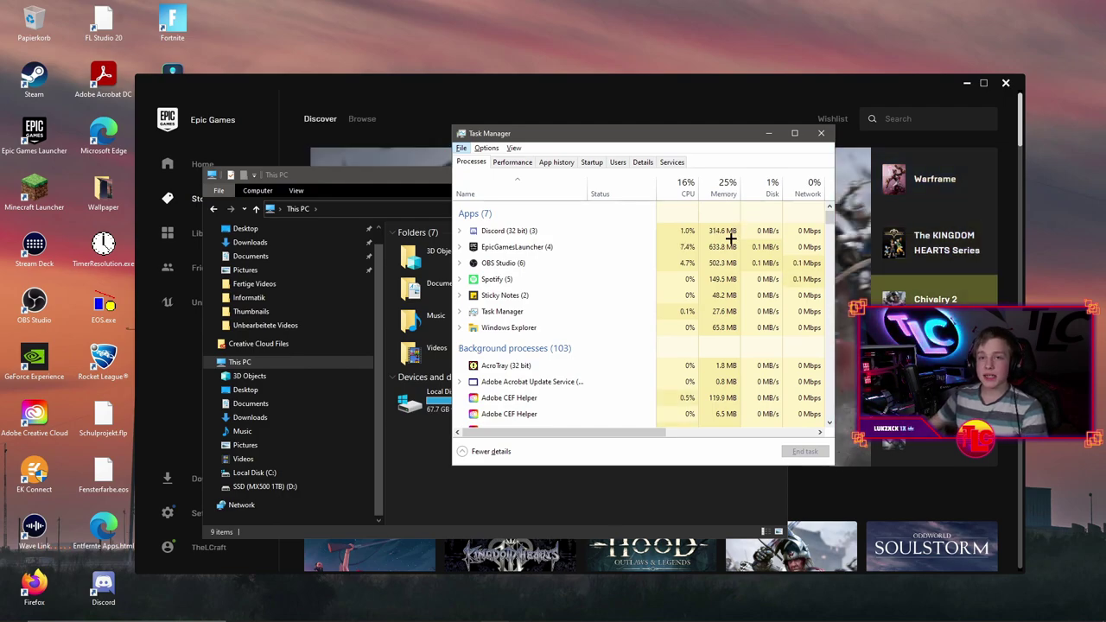
{"action": "key", "text": "alt+Tab"}
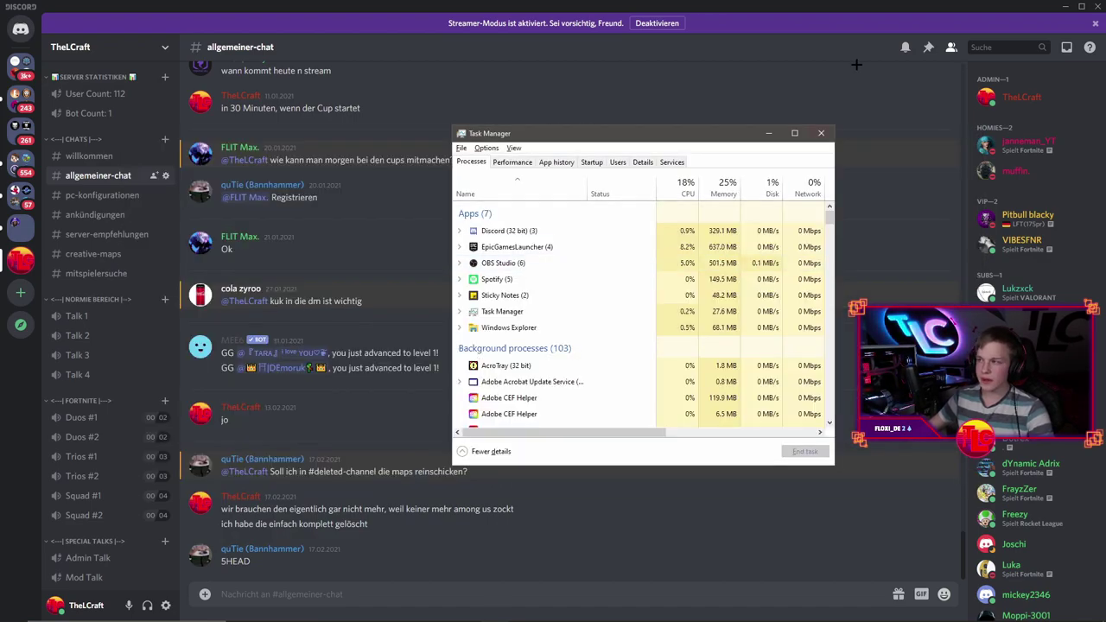
{"action": "left_click", "coordinate": [1065, 6]}
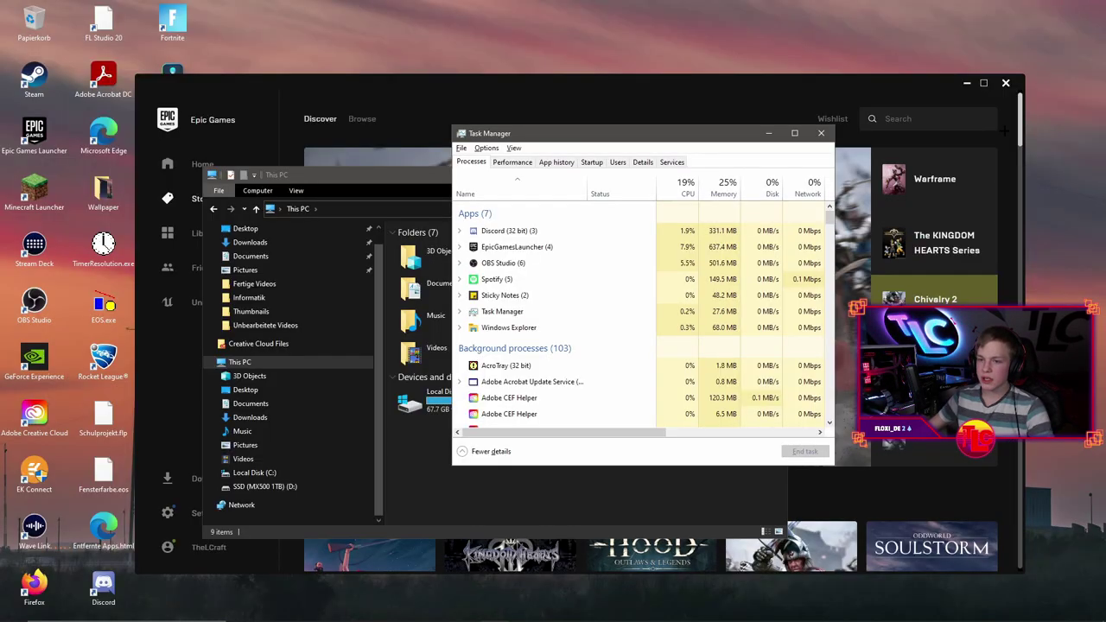
{"action": "left_click", "coordinate": [772, 133]}
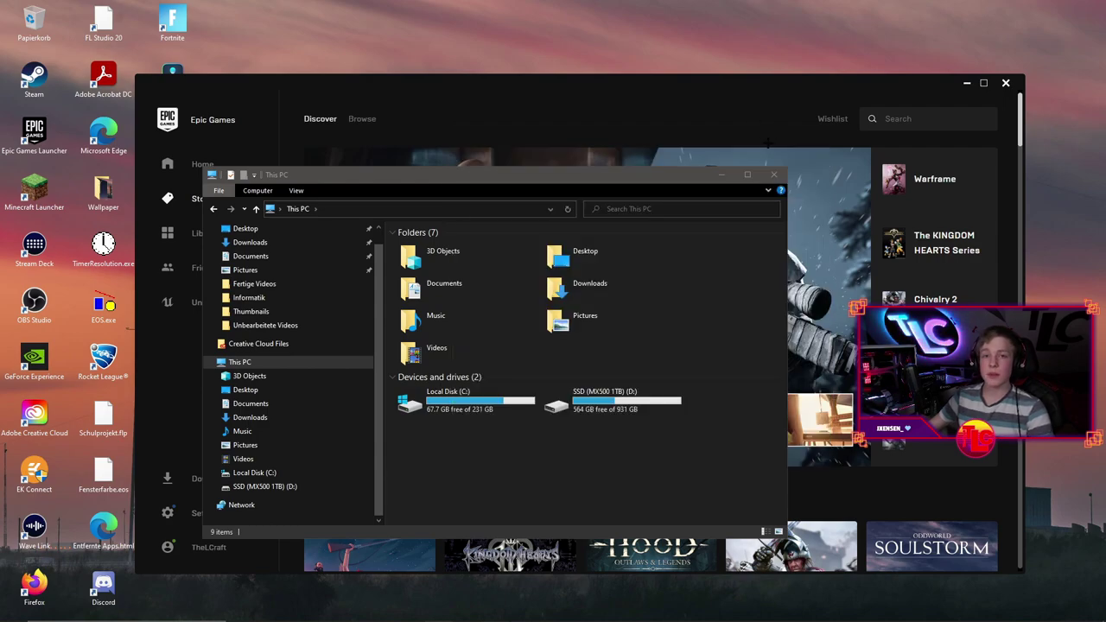